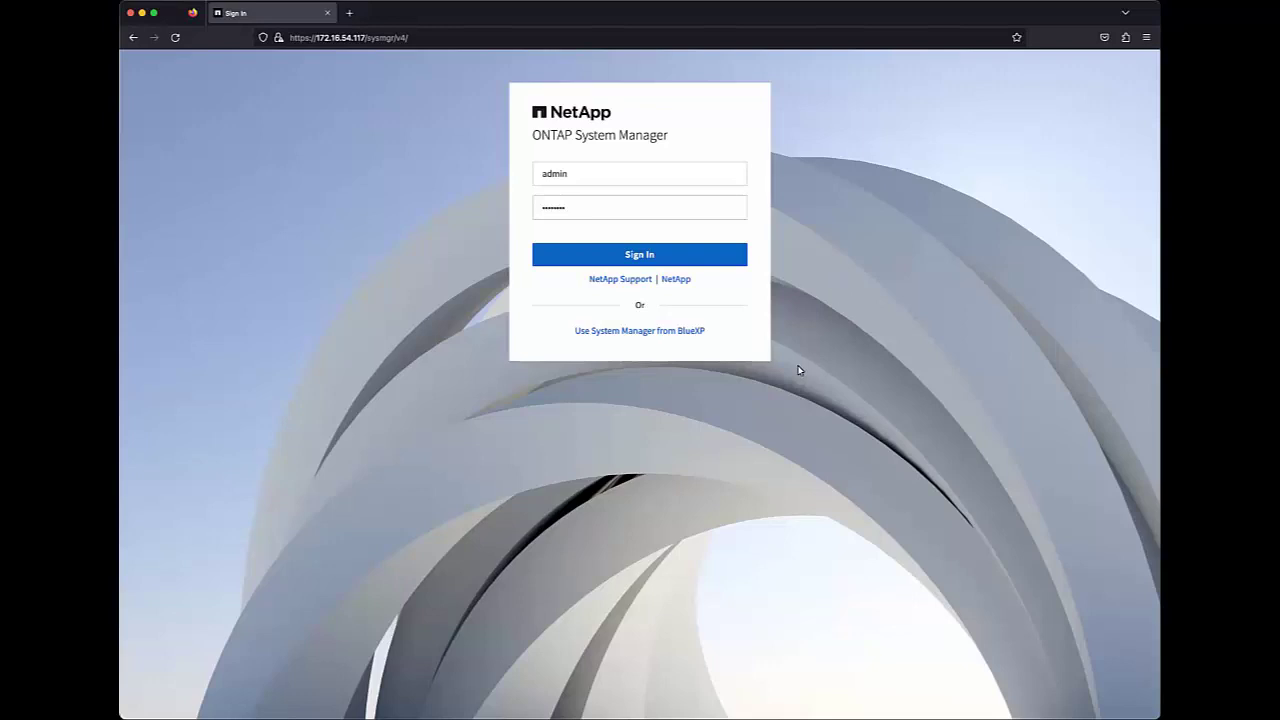
- Sign in as admin and start enabling automatic update from the cluster's recommended actions
click(738, 262)
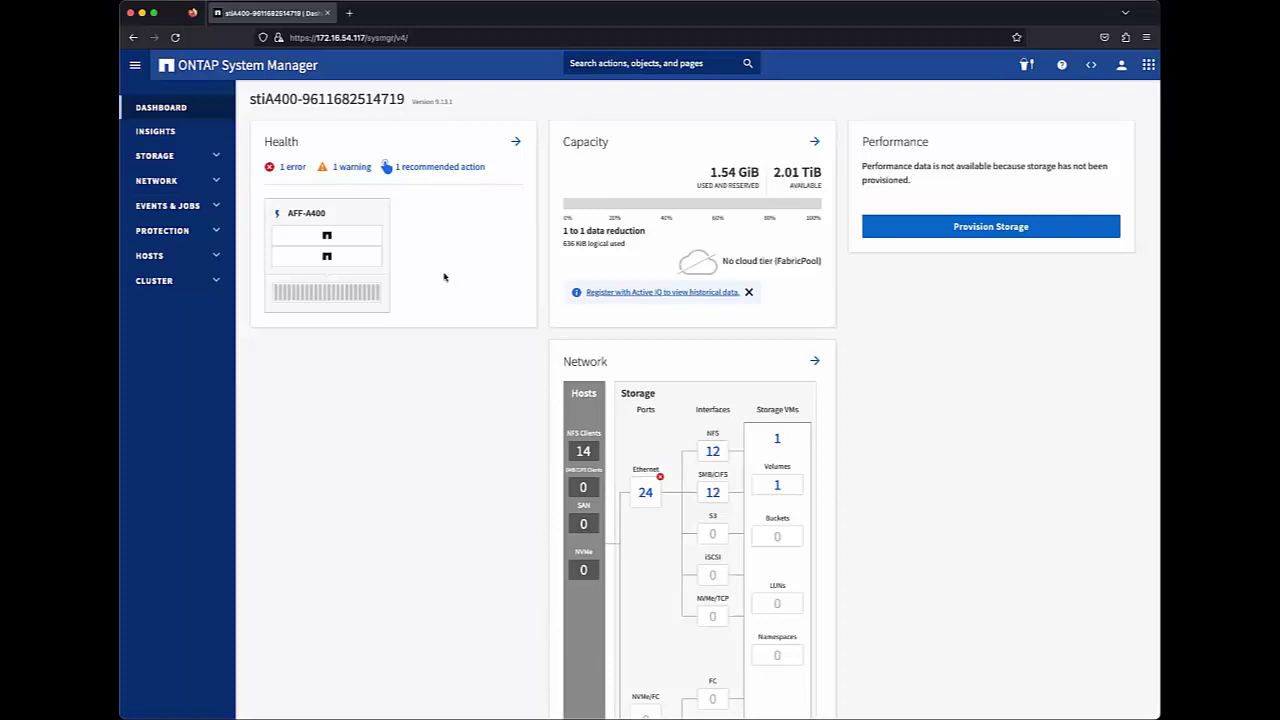
click(440, 168)
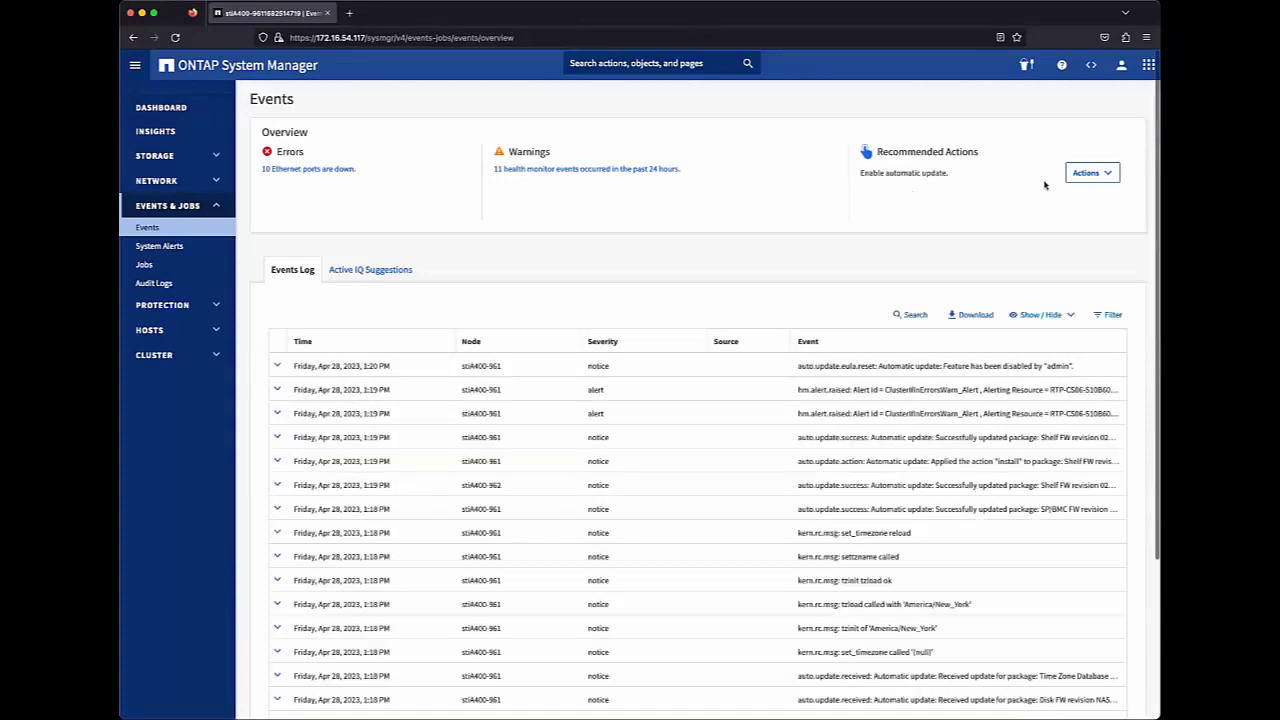
click(1105, 176)
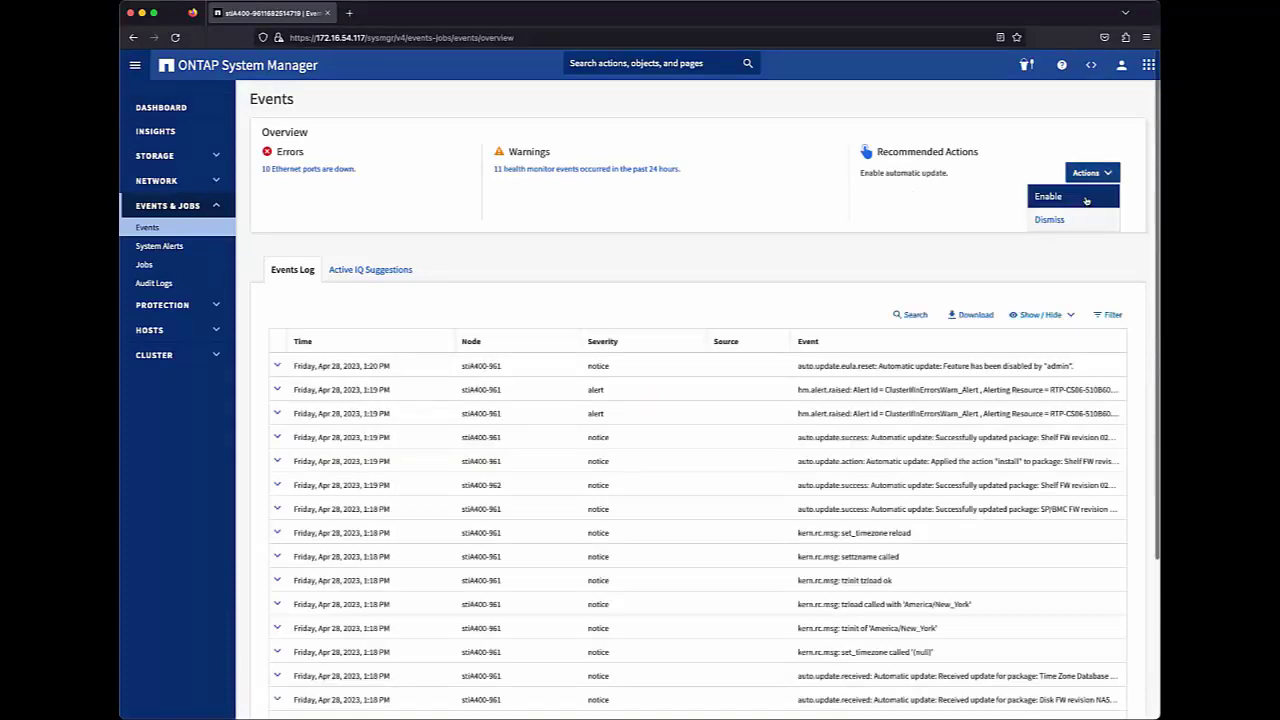
click(1087, 199)
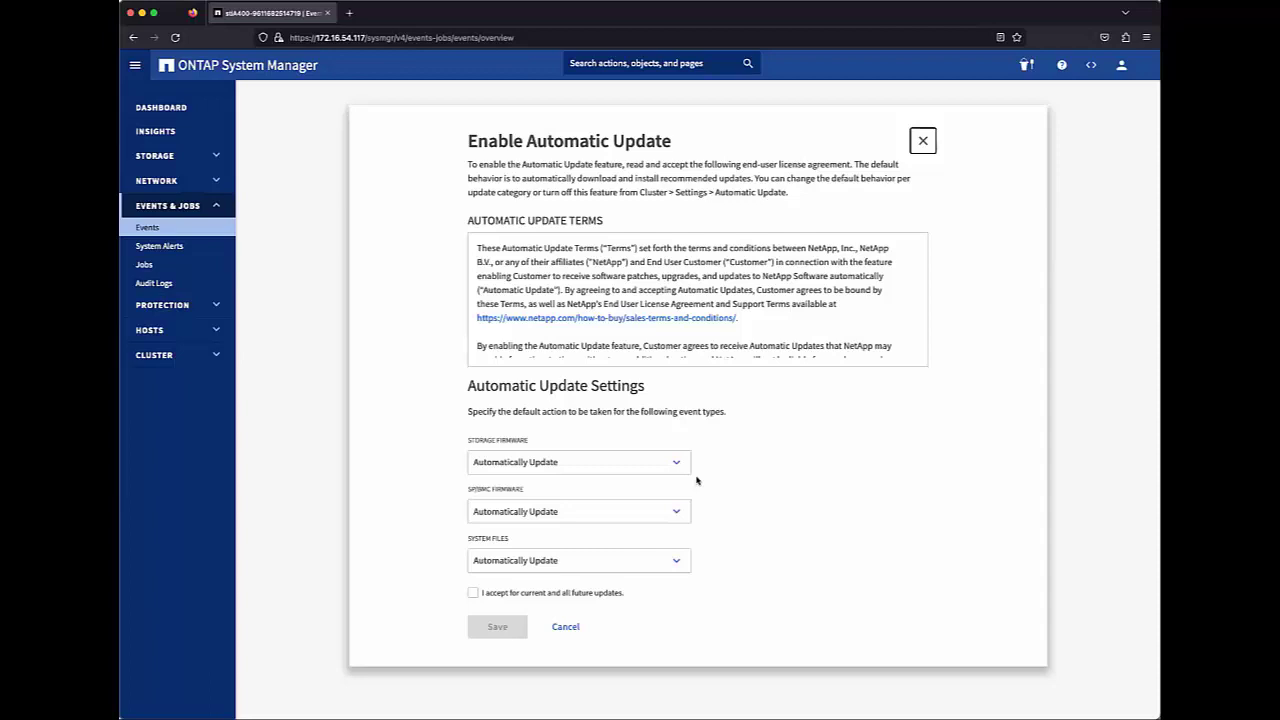
- Set the storage firmware default action to Show Notifications, accept the terms for current and all future updates, and save the automatic update settings
click(679, 465)
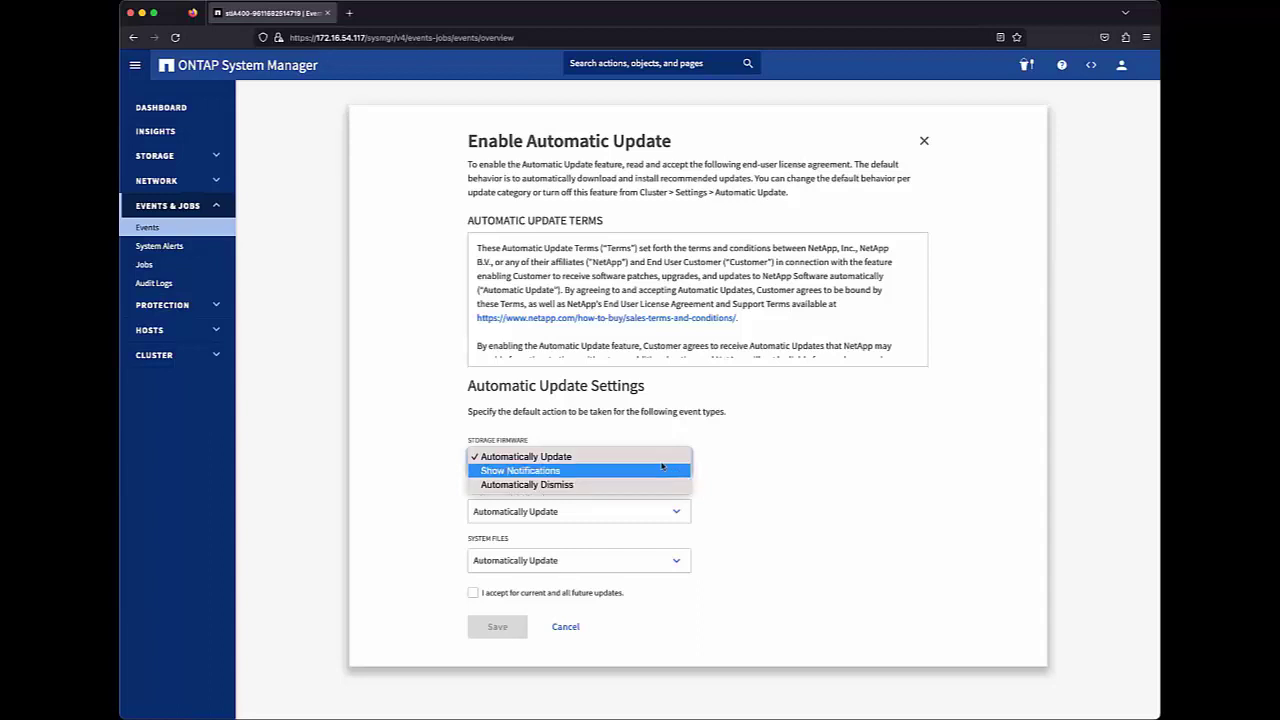
click(661, 469)
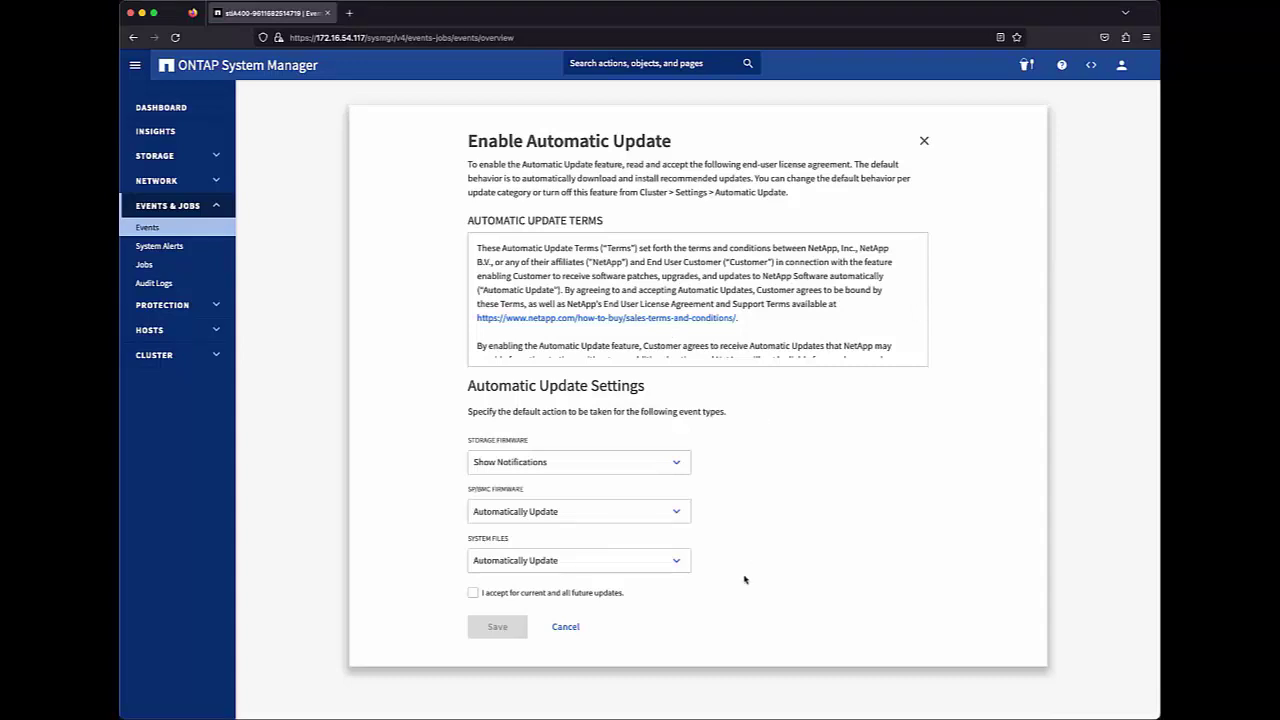
click(473, 594)
click(493, 627)
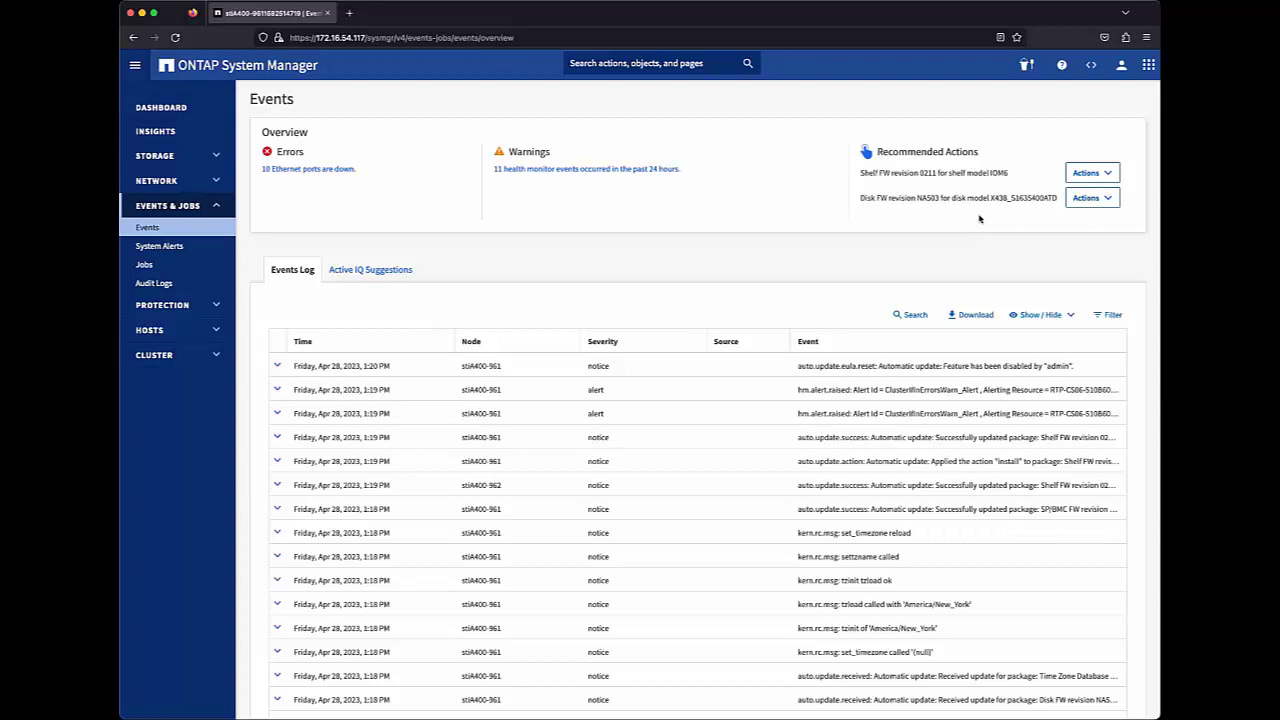
- Run the recommended Shelf FW revision 0211 update for shelf model IOM6 and view all automatic update actions taken
click(1097, 175)
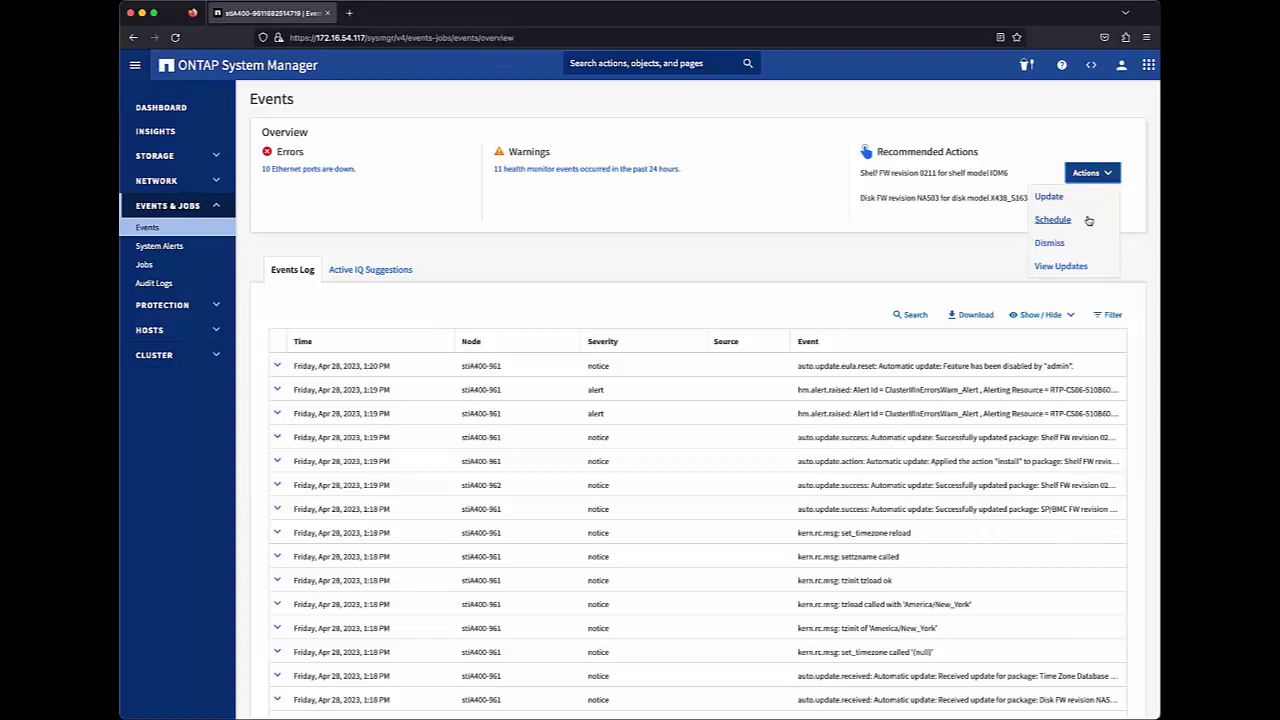
click(1090, 220)
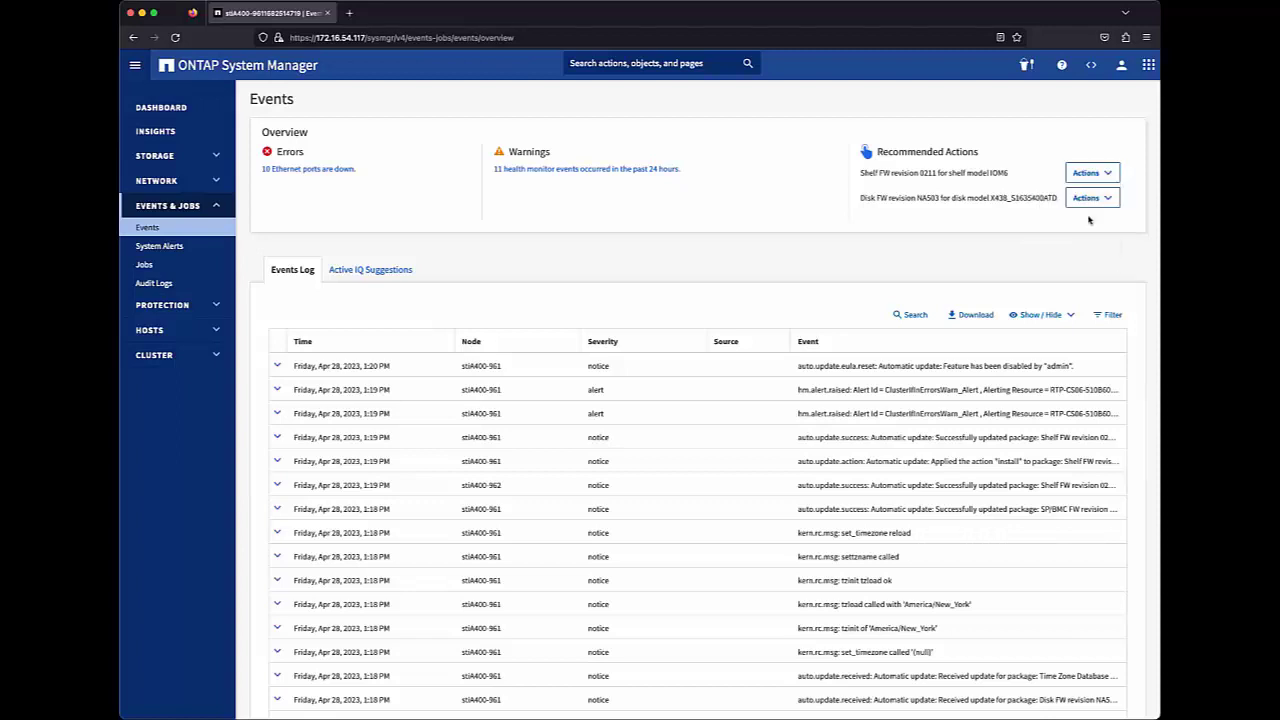
click(1094, 174)
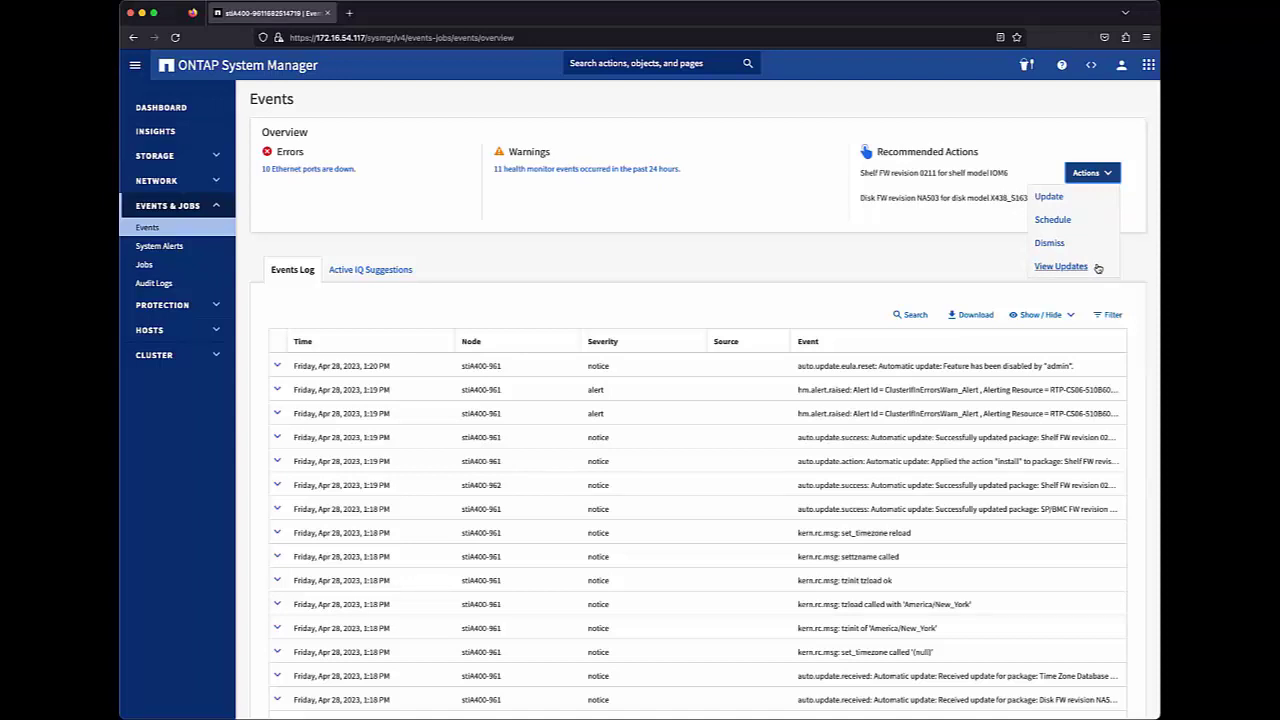
click(1049, 198)
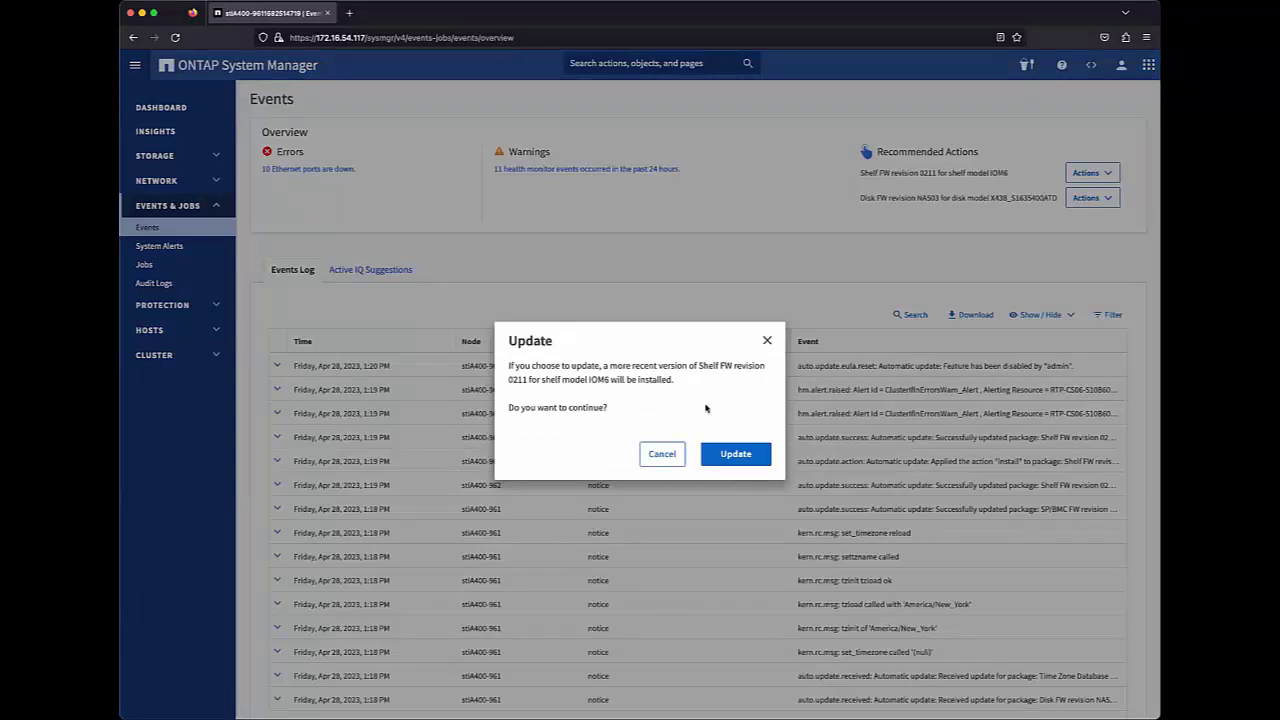
click(726, 459)
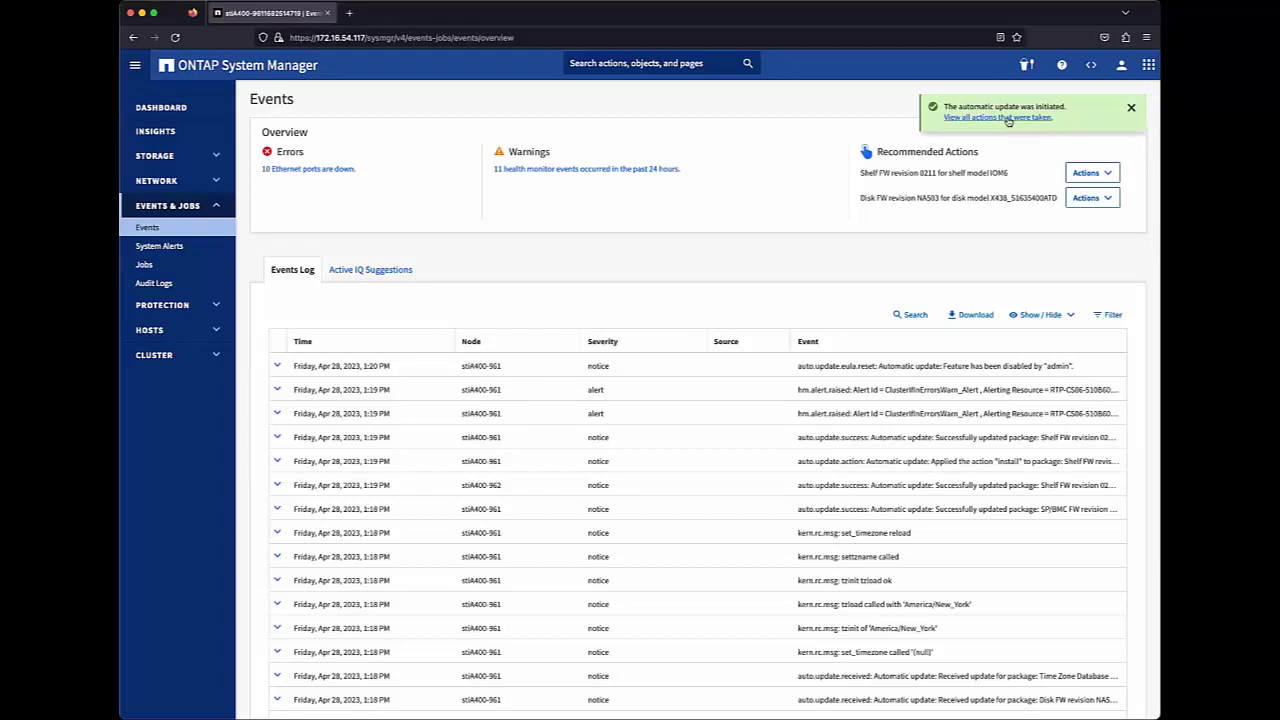
click(1008, 118)
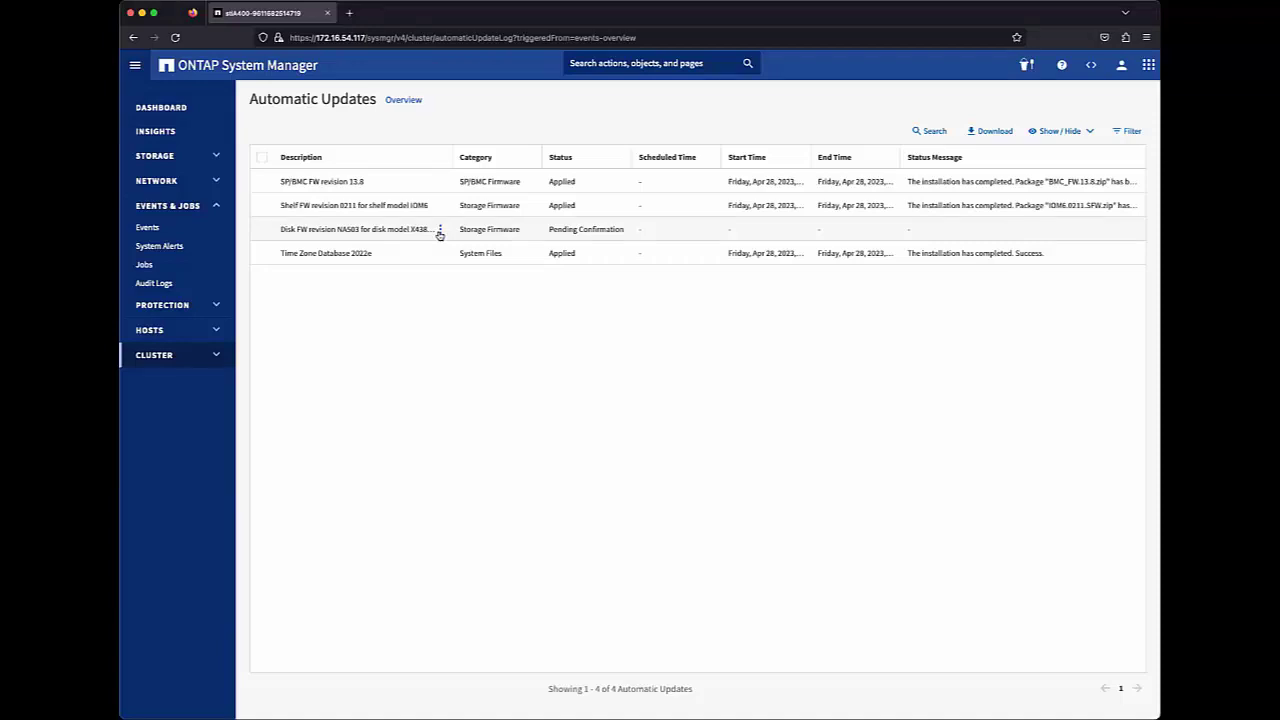
- Schedule the Disk FW revision NA503 update for 05/13/2023 at 01:00 AM
click(440, 231)
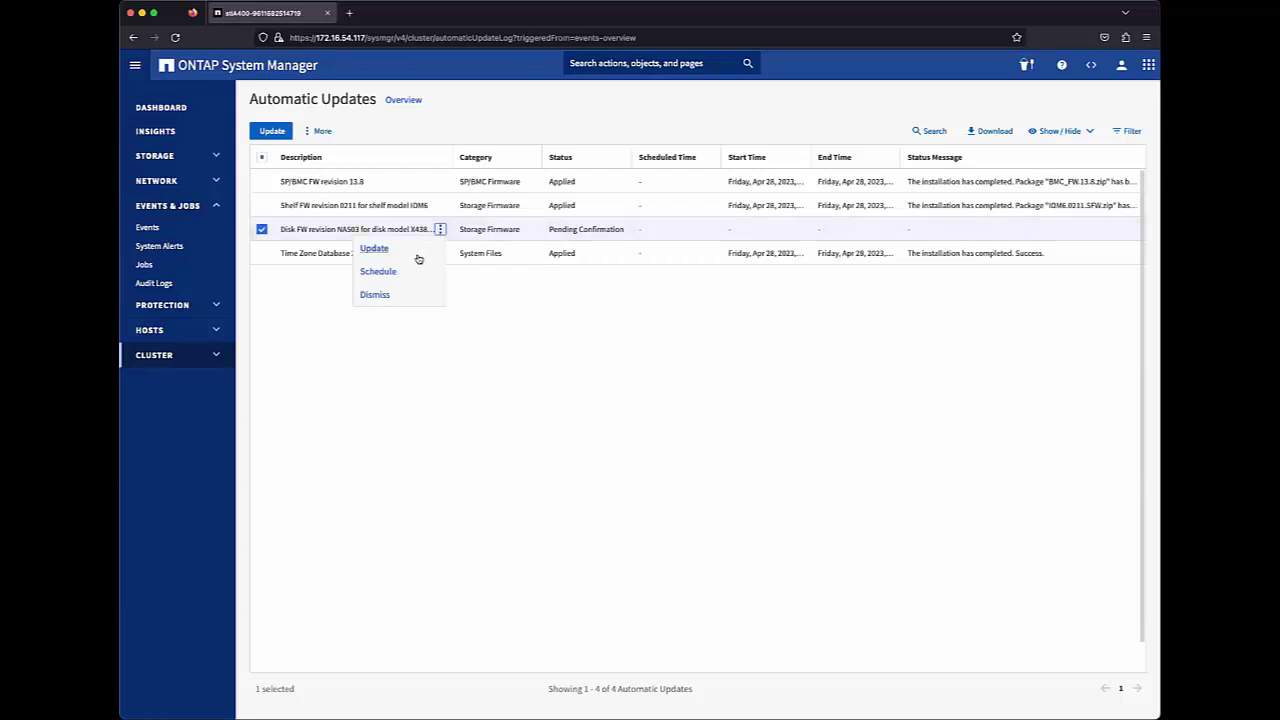
click(404, 274)
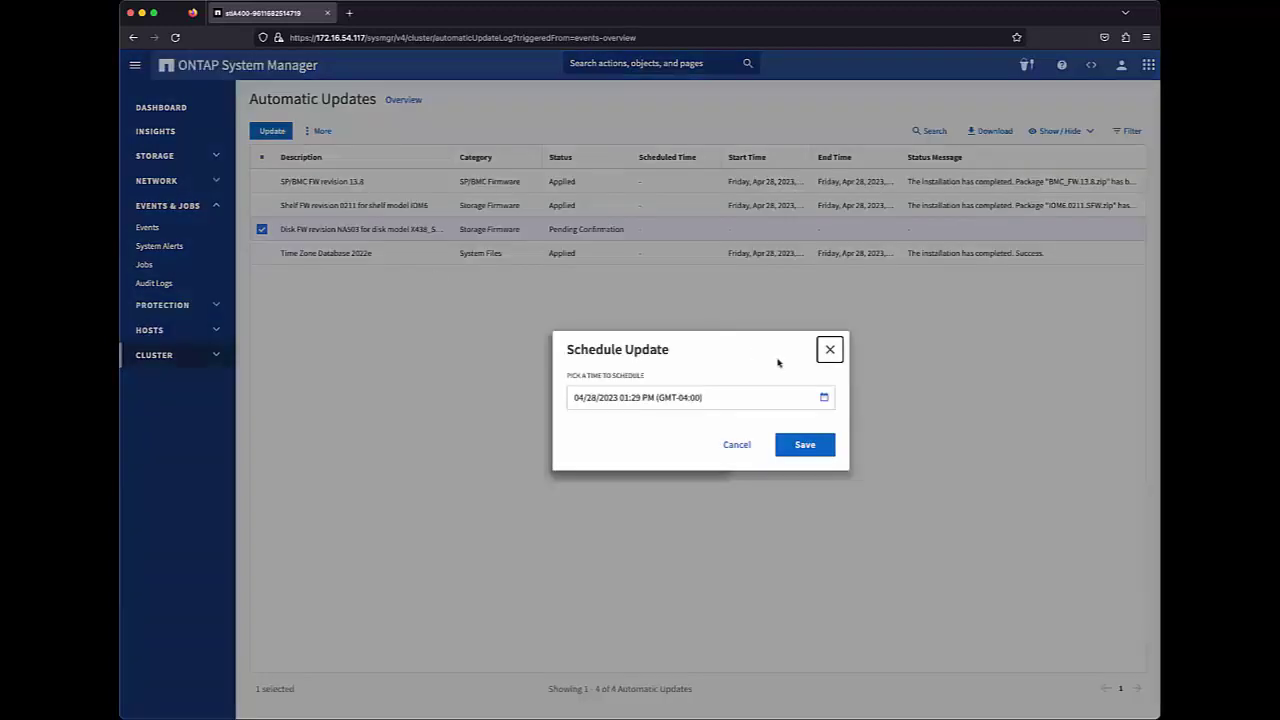
click(824, 398)
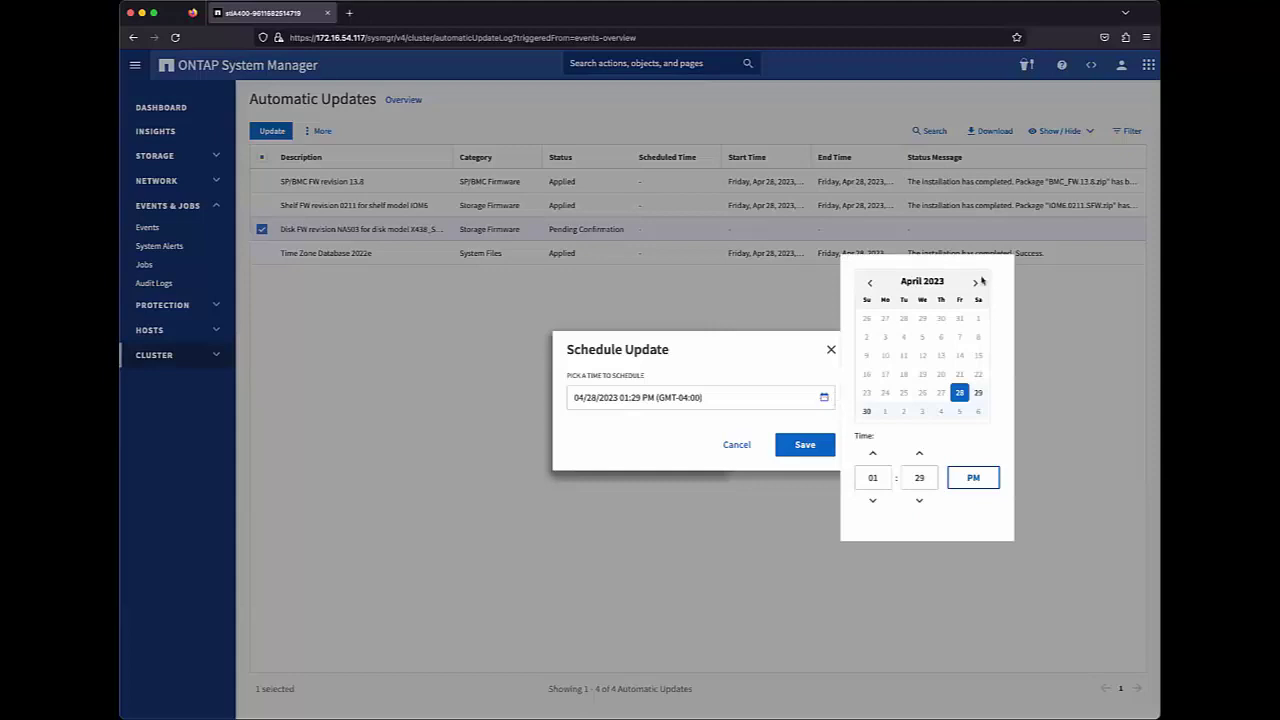
click(975, 283)
click(978, 337)
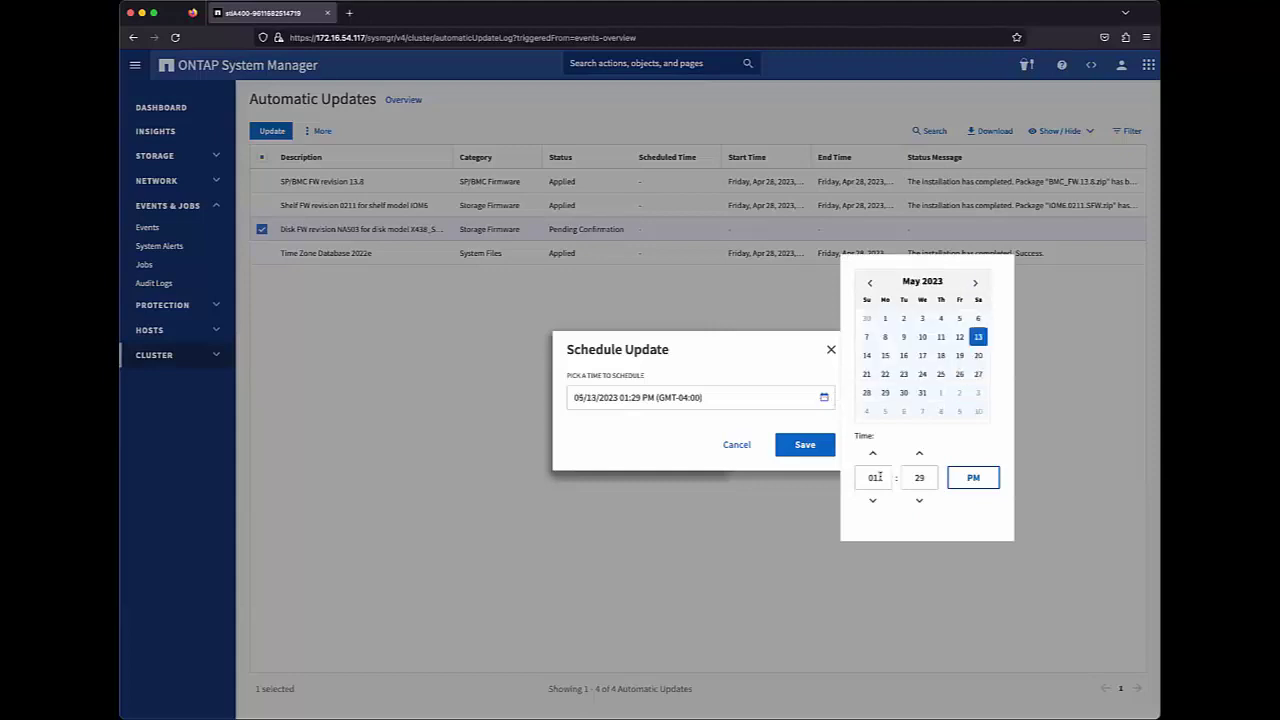
click(934, 479)
key(BackSpace)
text(00)
click(985, 479)
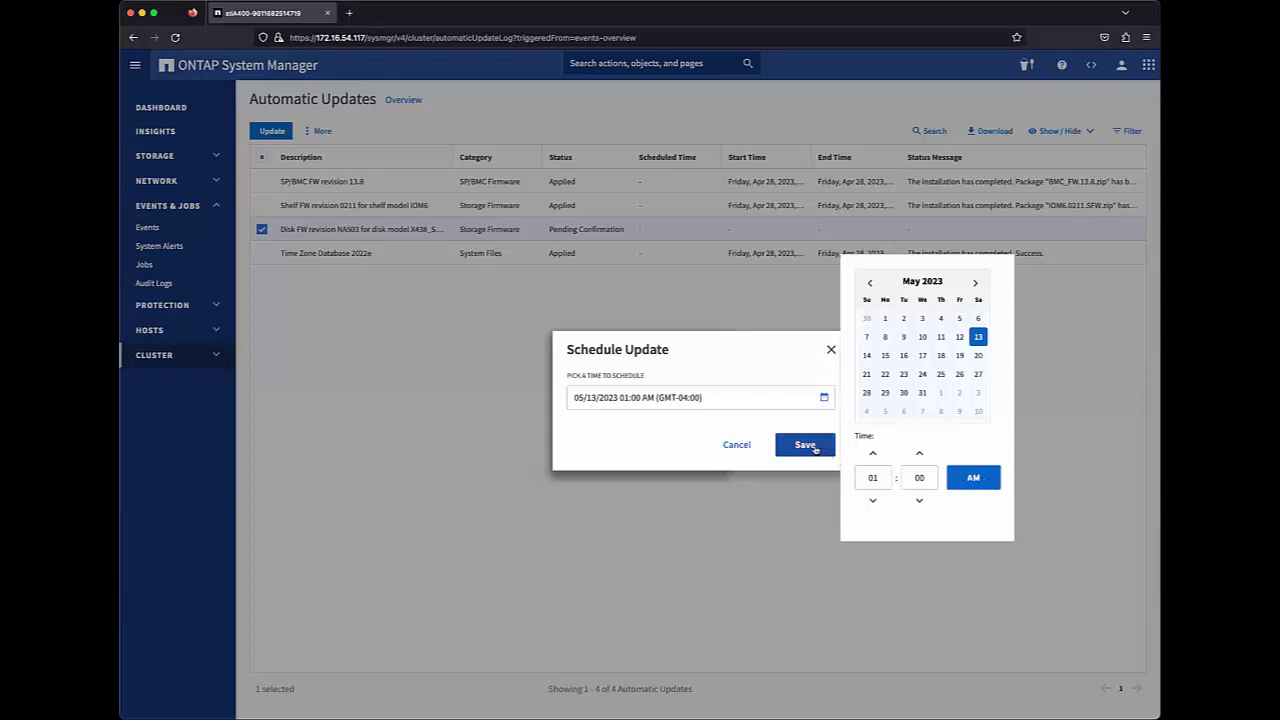
click(805, 445)
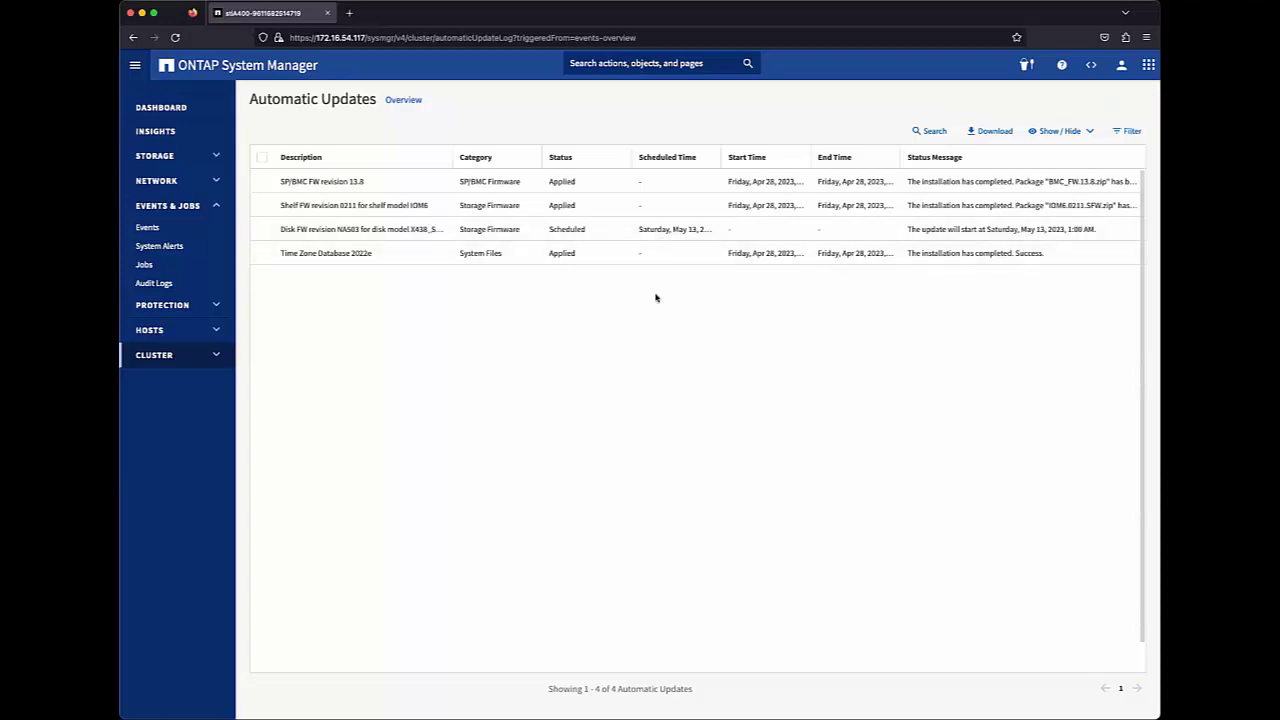
- Reschedule the Disk FW revision NA503 update to 05/20/2023, keeping the 01:00 AM start time
click(441, 230)
click(387, 271)
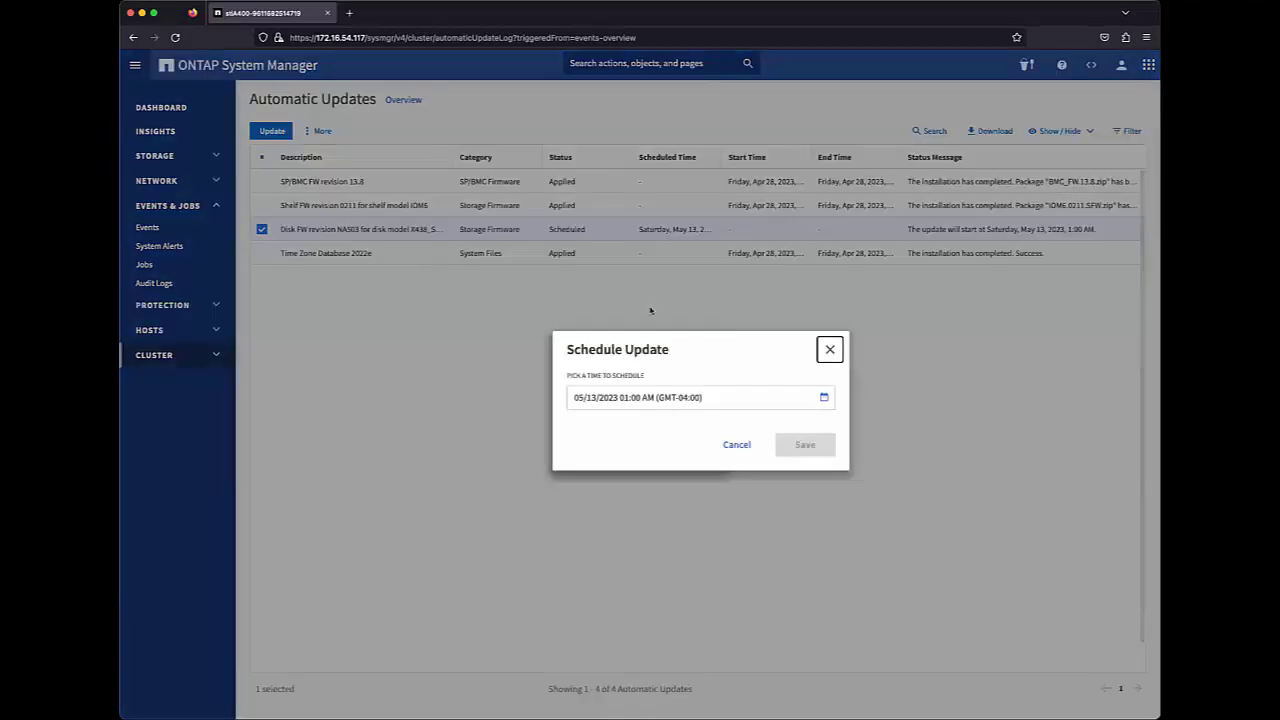
click(824, 397)
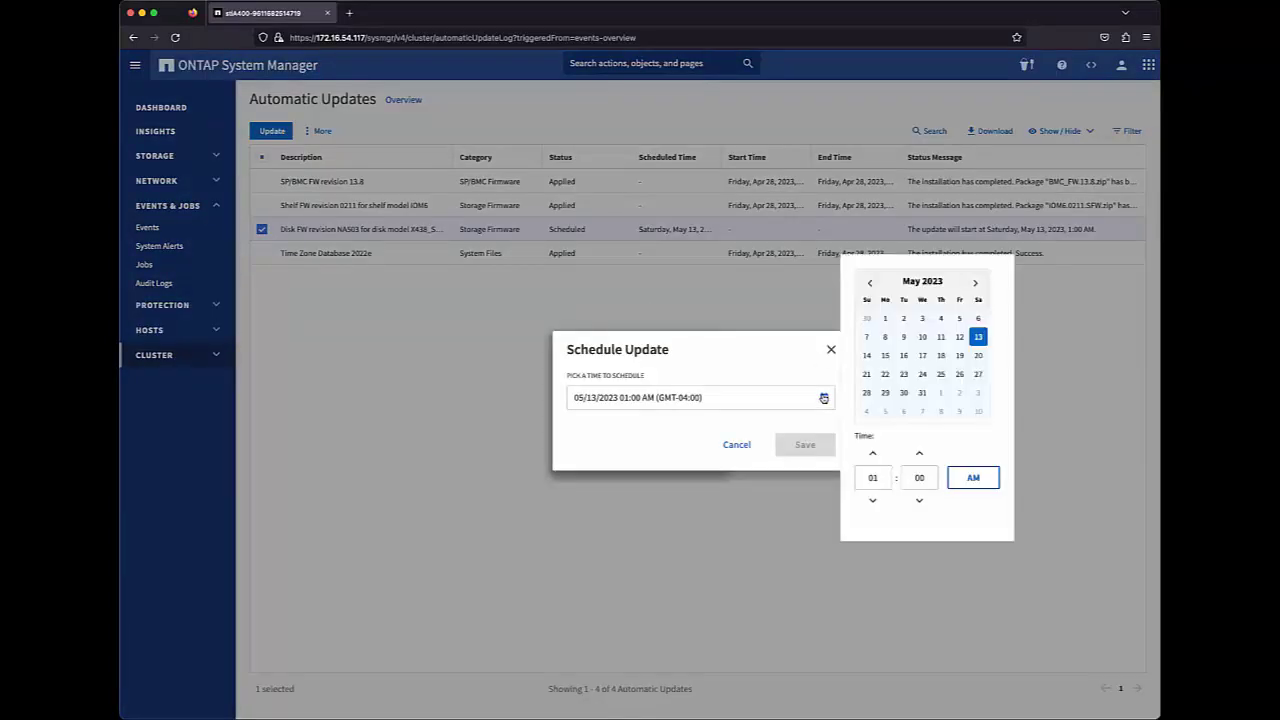
click(979, 356)
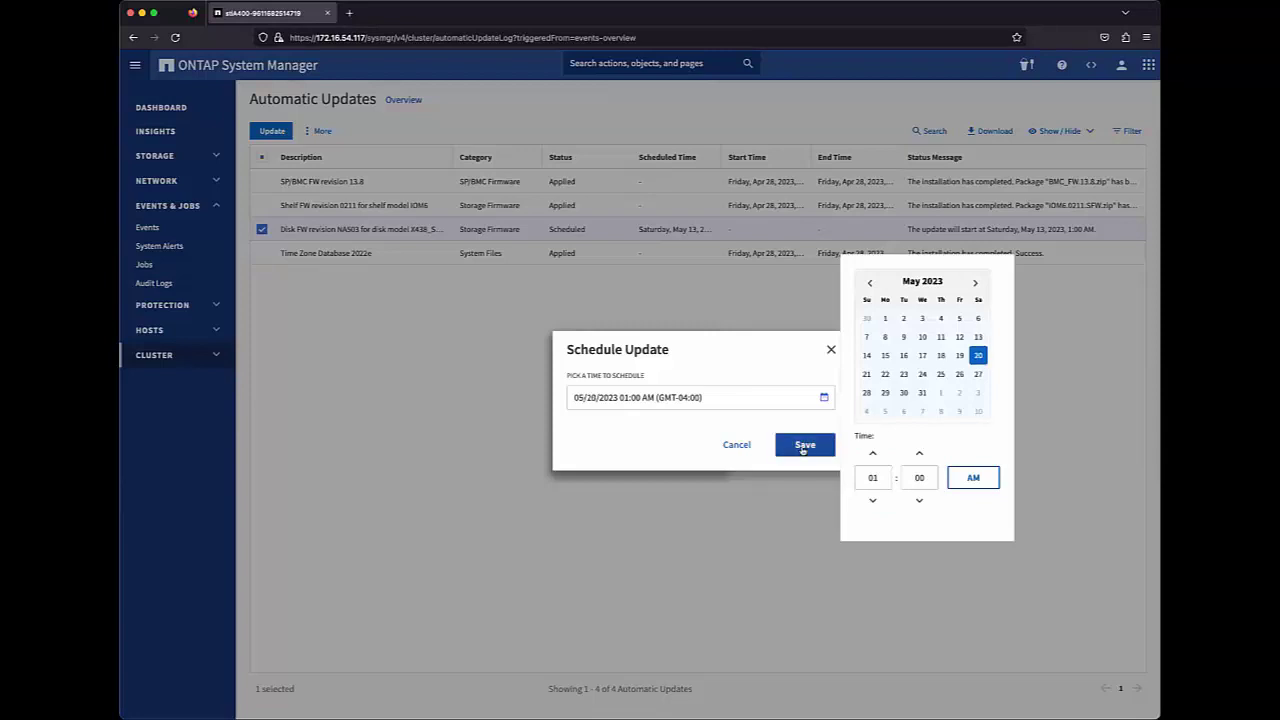
click(805, 445)
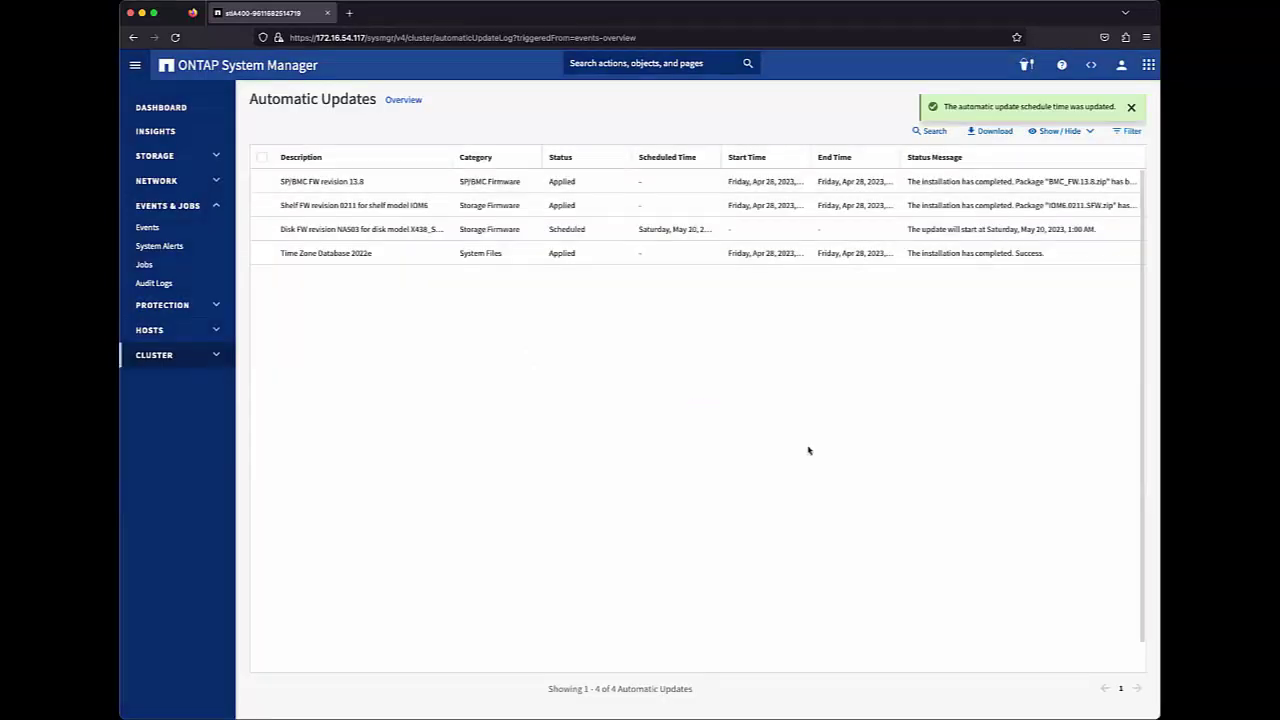
- Cancel the schedule of the Disk FW revision NA503 update
click(440, 230)
click(392, 294)
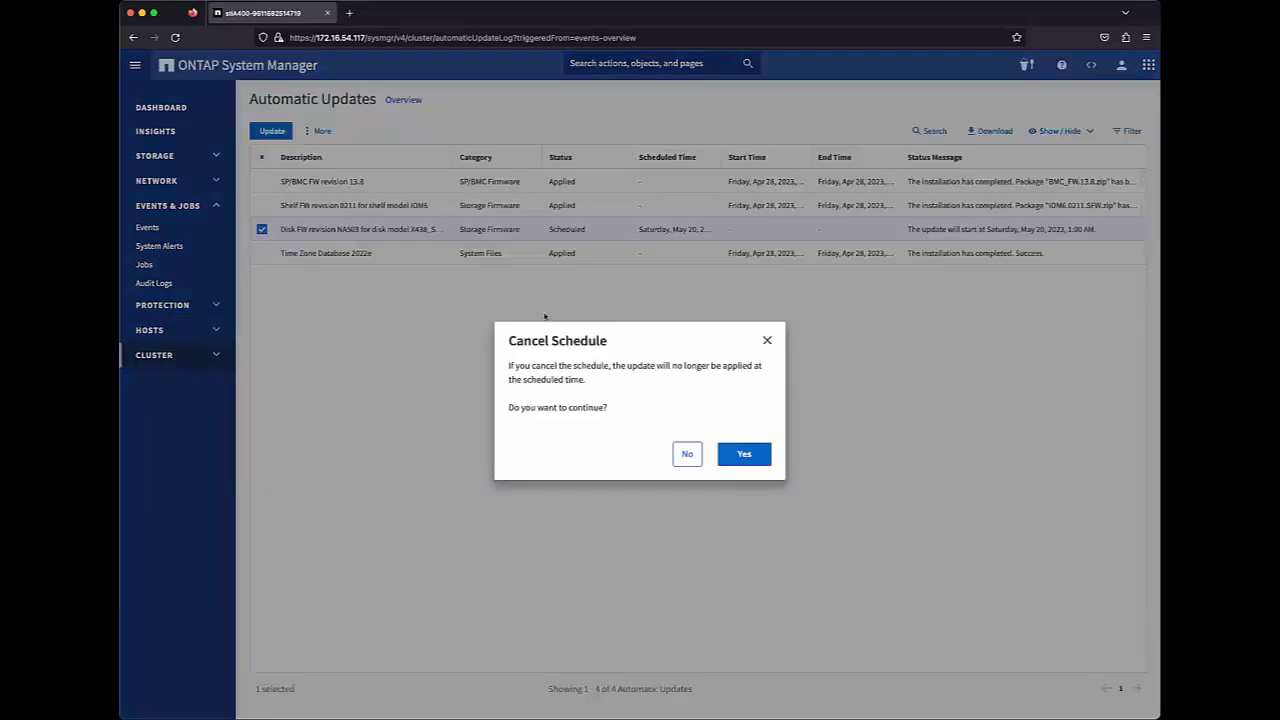
click(757, 454)
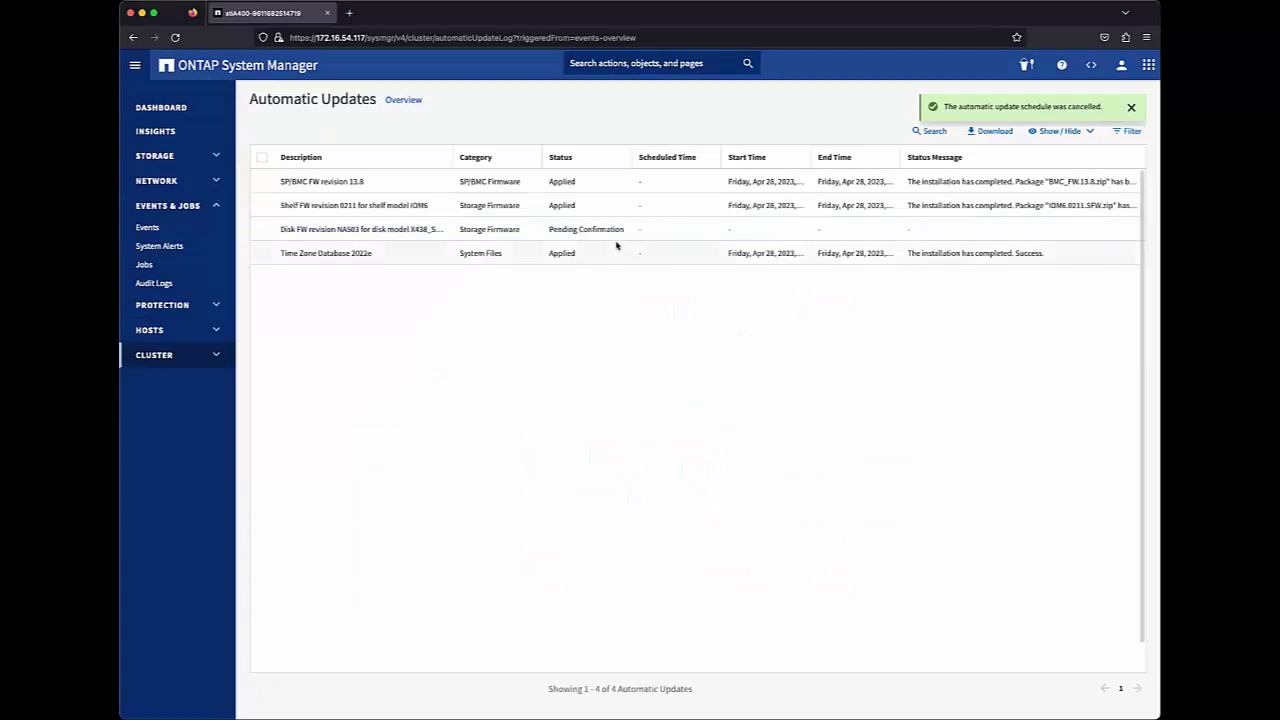
- Dismiss the pending Disk FW revision NA503 update from the recommended actions
click(441, 232)
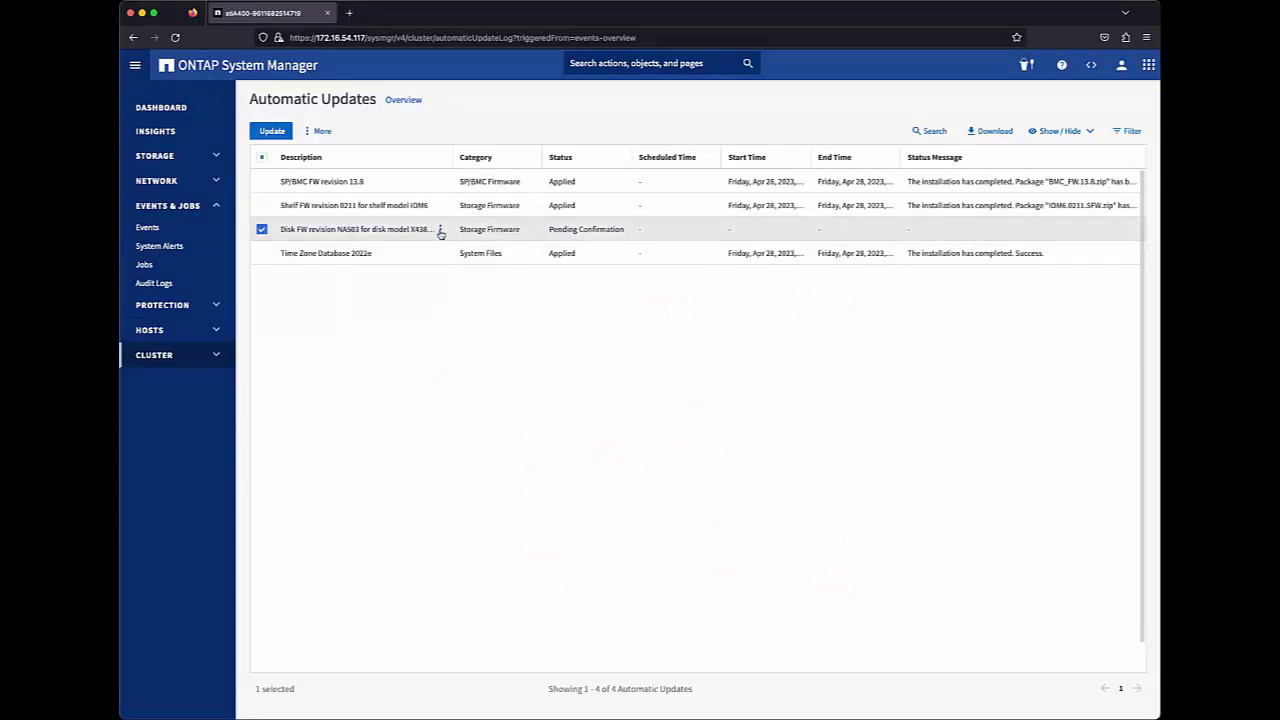
click(441, 230)
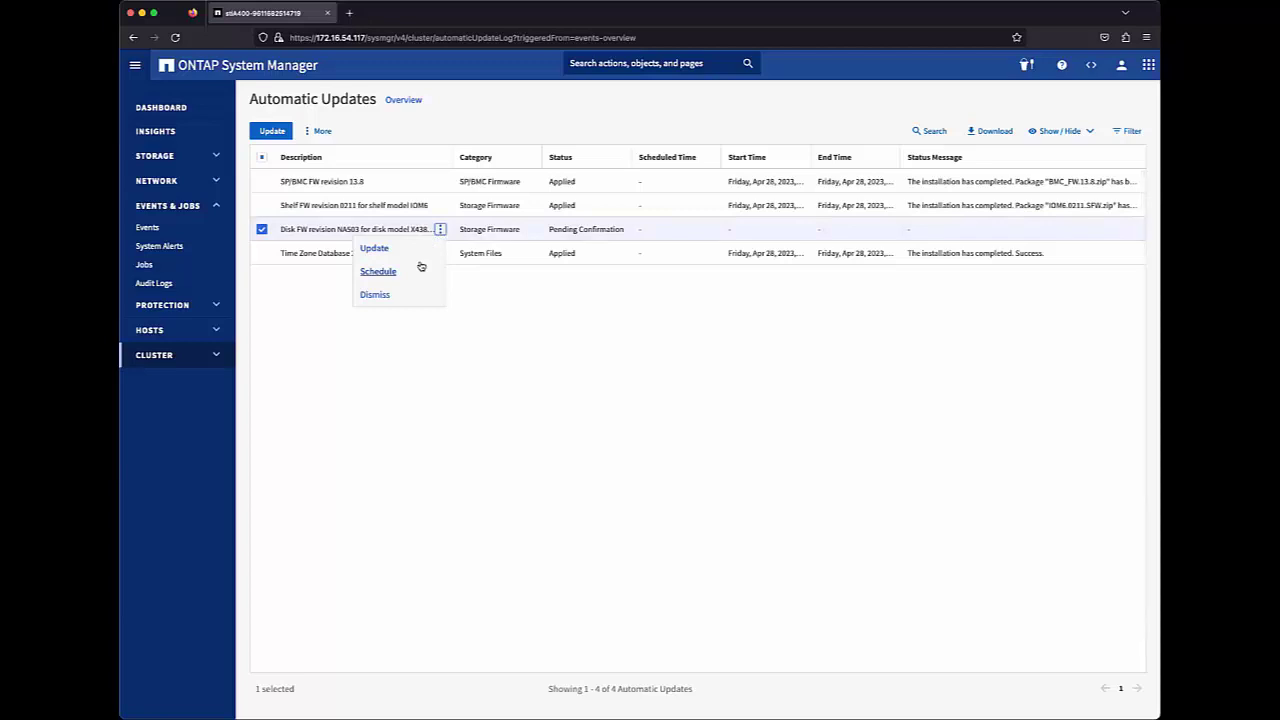
click(395, 295)
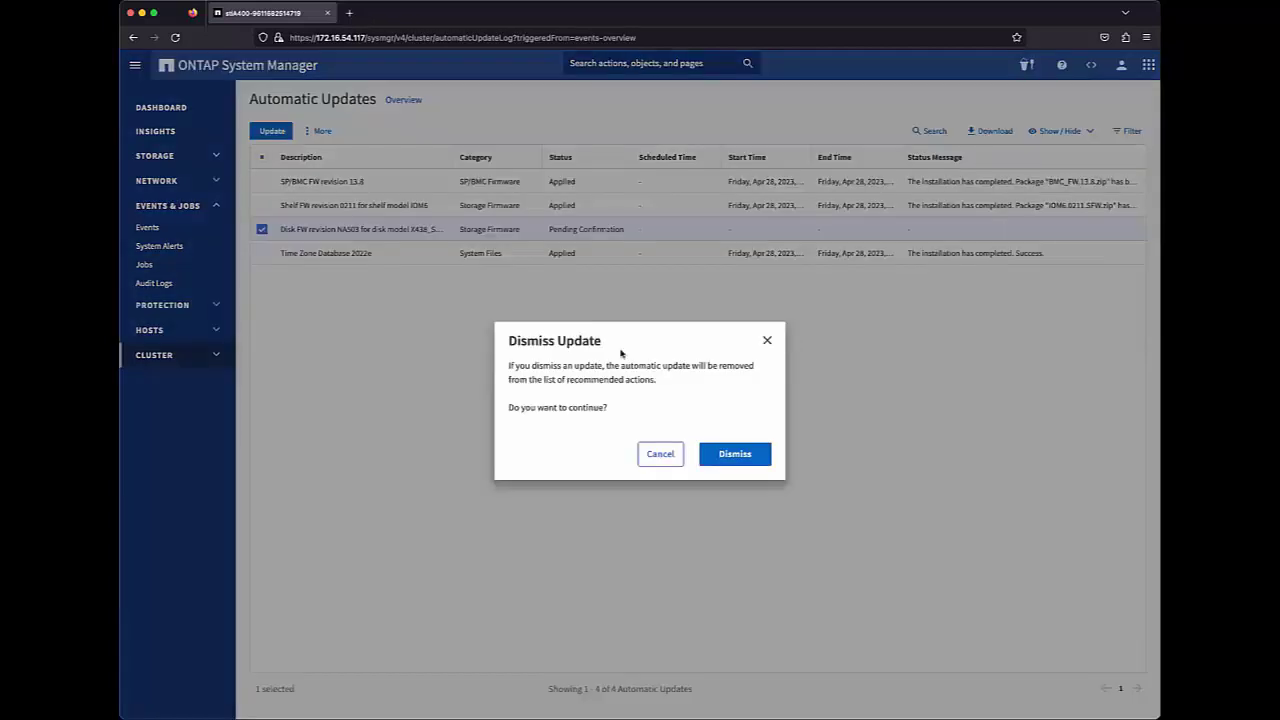
click(739, 452)
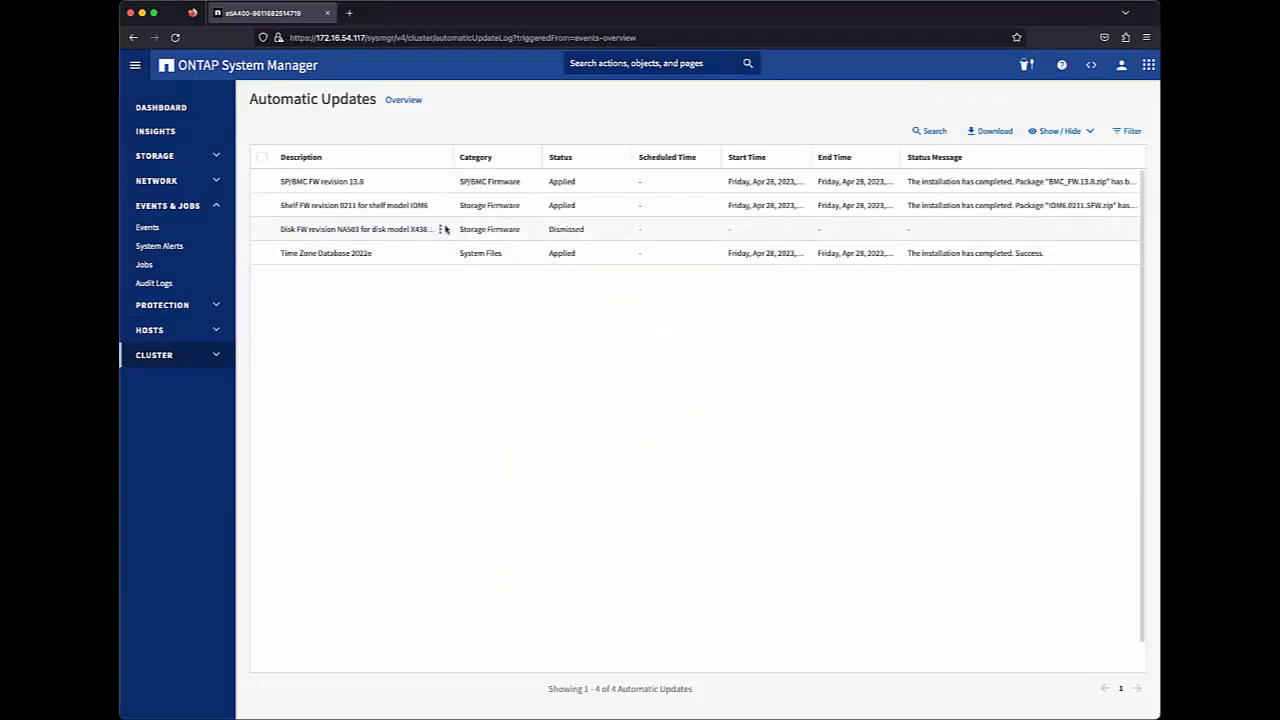
- Undismiss the Disk FW revision NA503 update
click(438, 229)
click(440, 229)
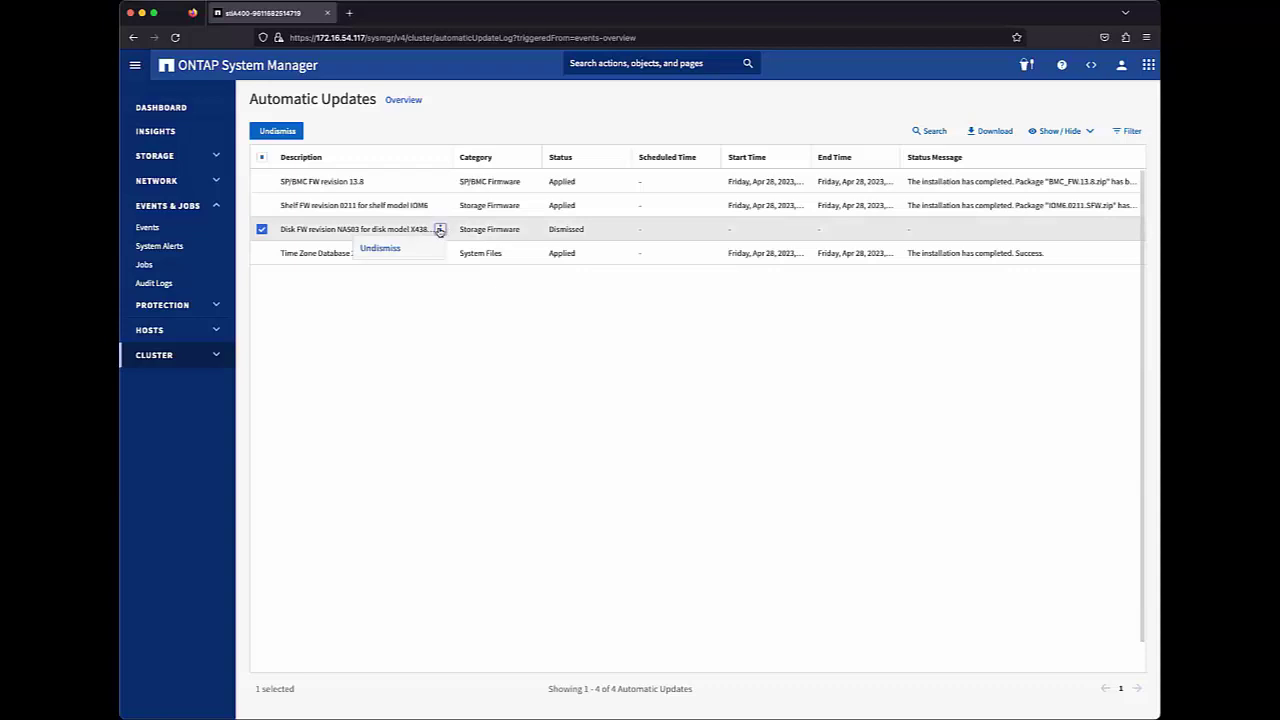
click(418, 248)
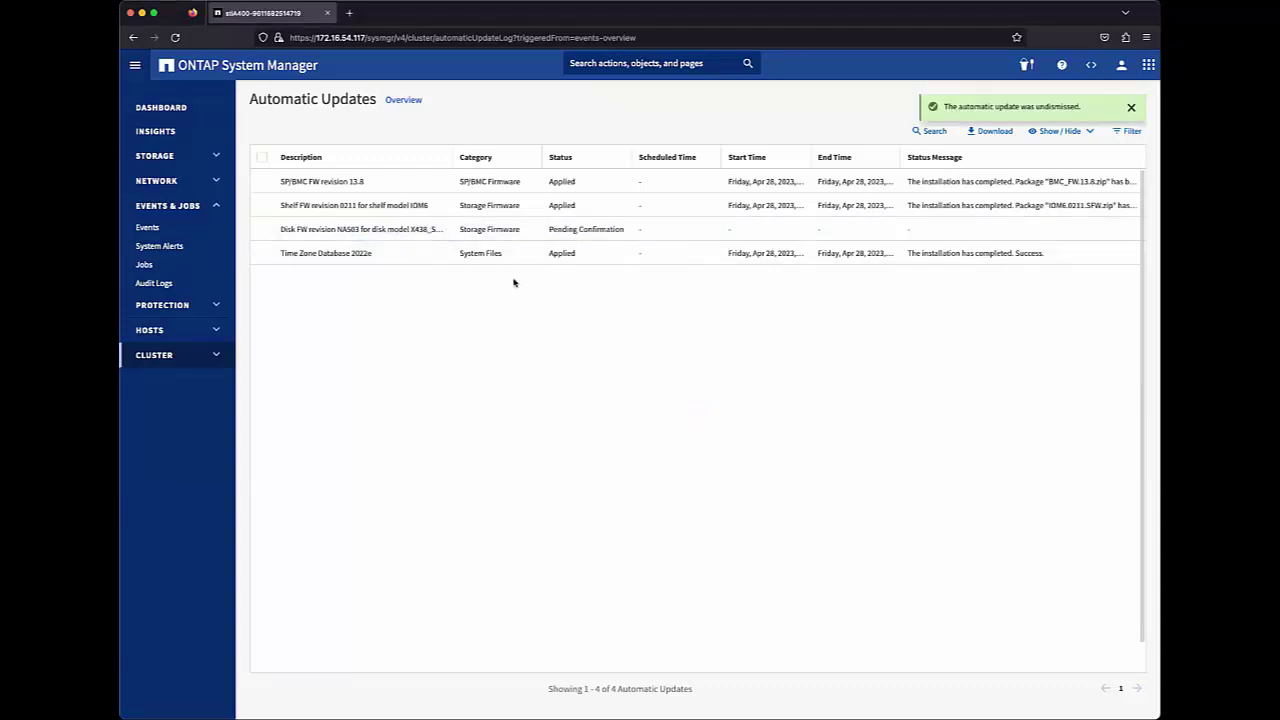
- Start the Disk FW revision NA503 update for disk model X438_S1635400ATD immediately
click(440, 229)
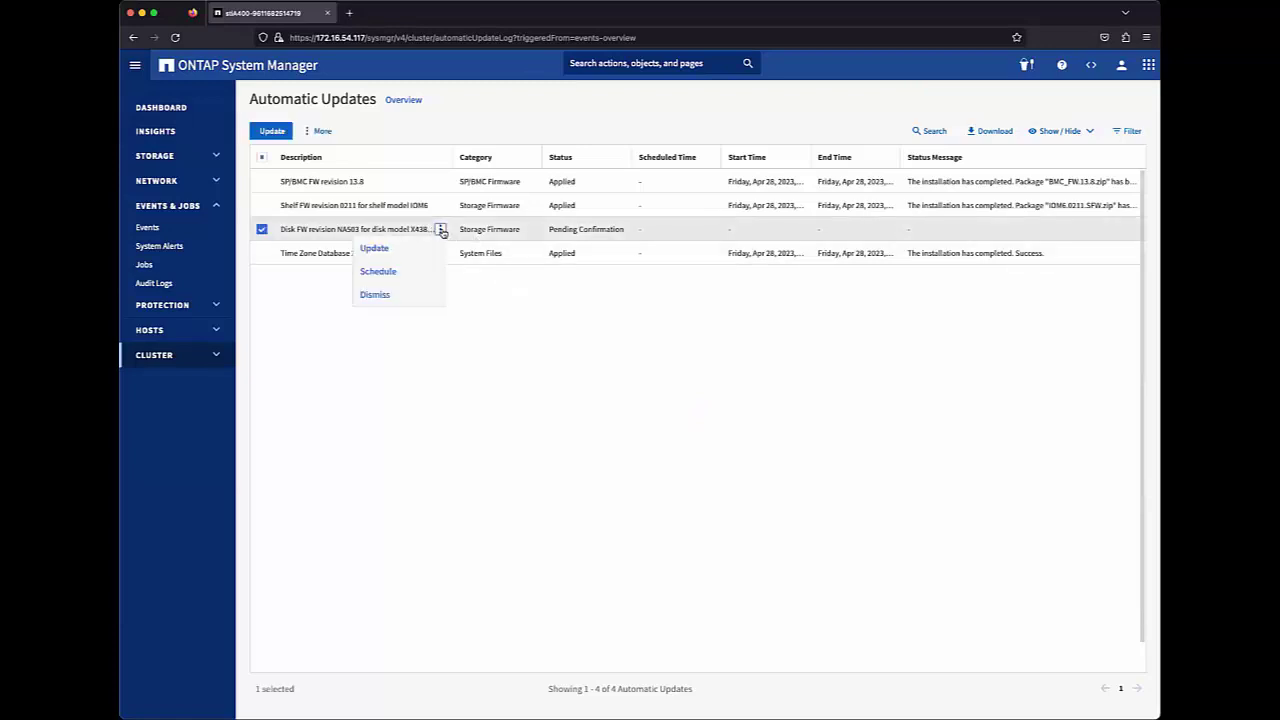
click(396, 250)
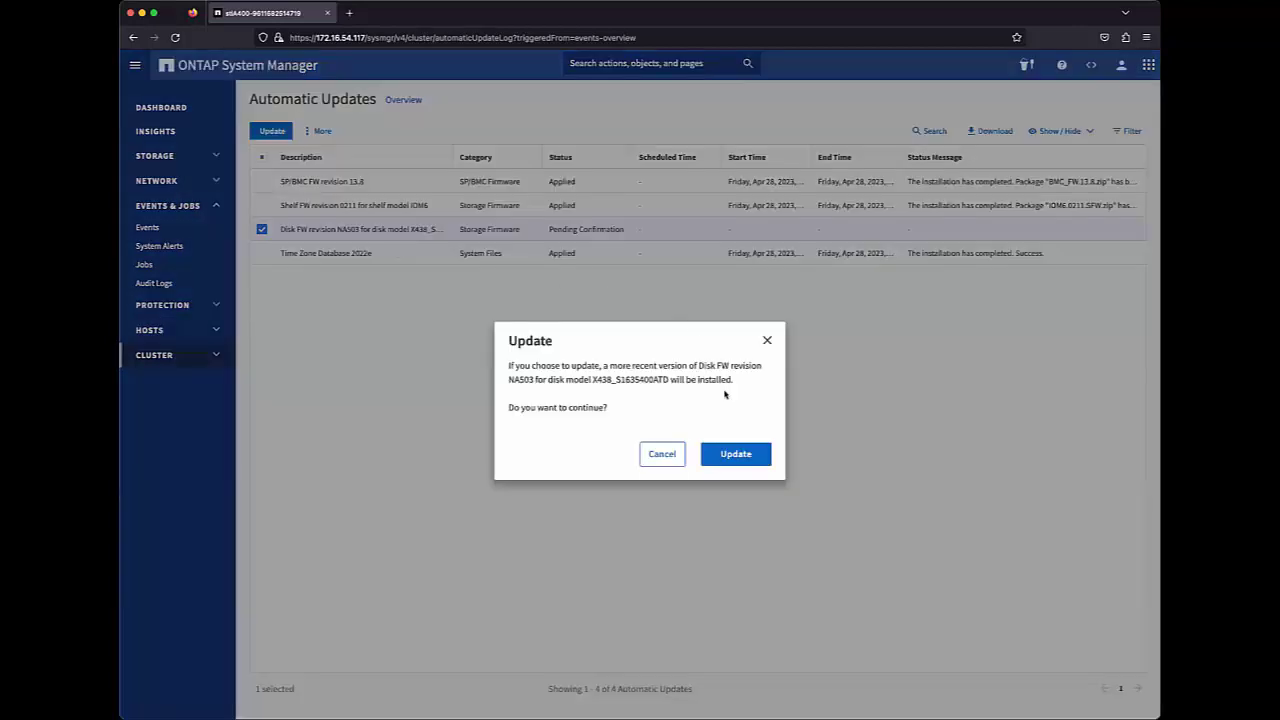
click(735, 453)
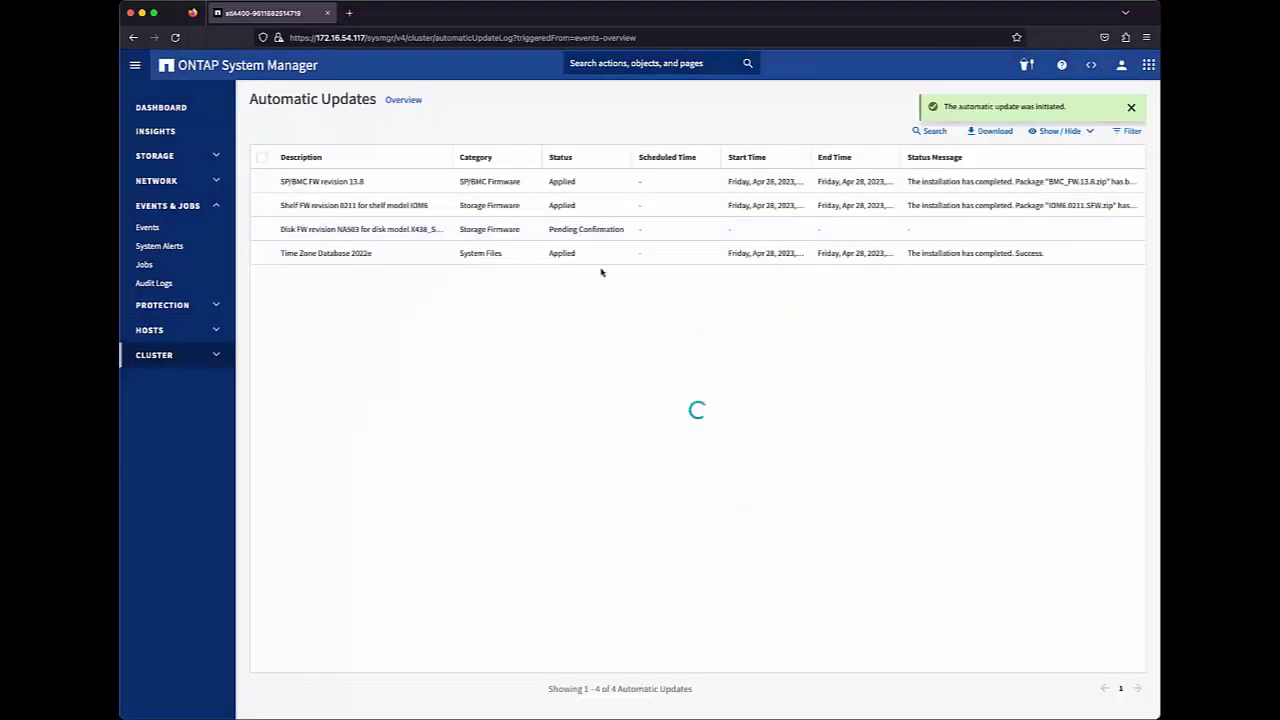